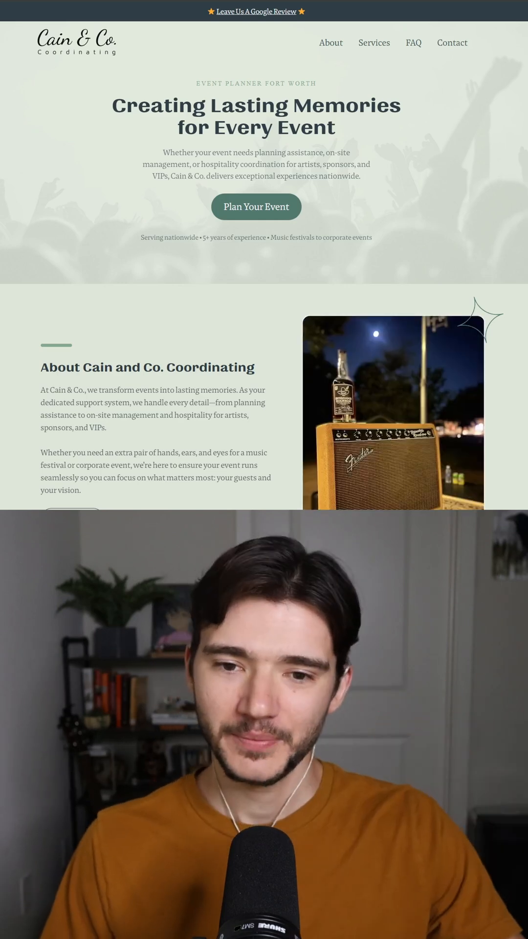
Inspect the Cain & Co. page so DevTools shows its HTML structure.
right_click(35, 159)
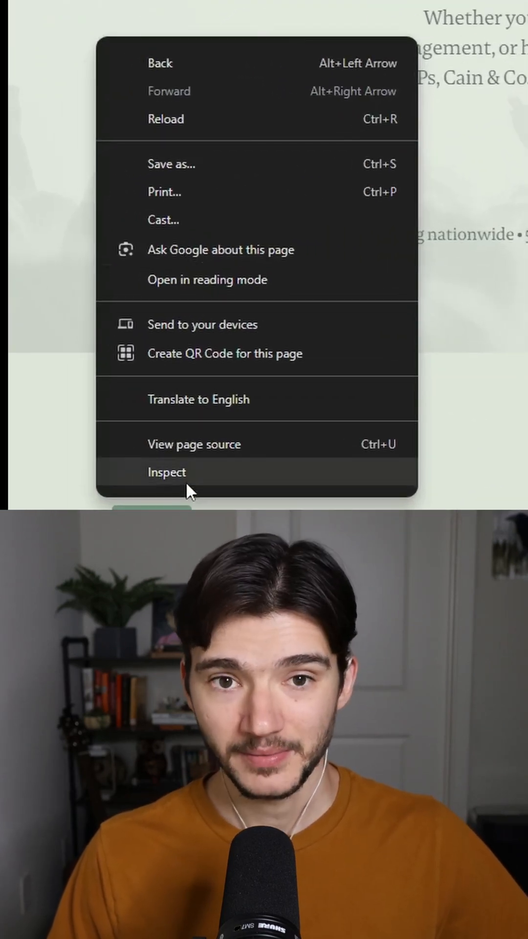
click(186, 479)
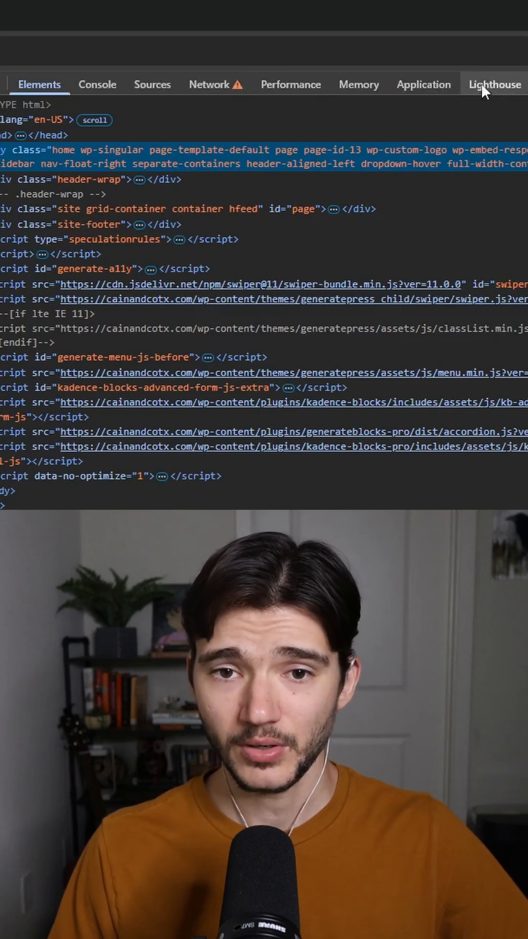
Switch DevTools to the Lighthouse panel with Performance on mobile selected.
click(487, 83)
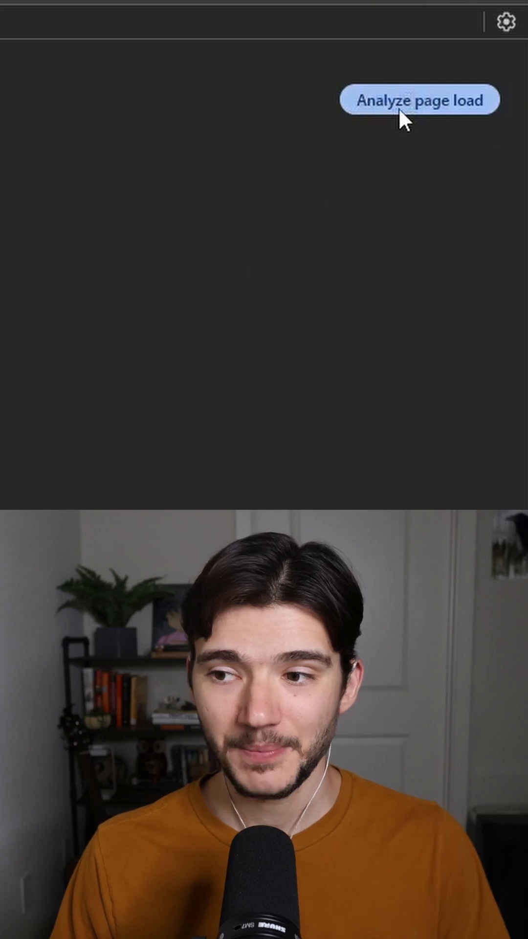
Analyze page load to get the Performance report scoring 78 with 5.7 s LCP.
click(400, 103)
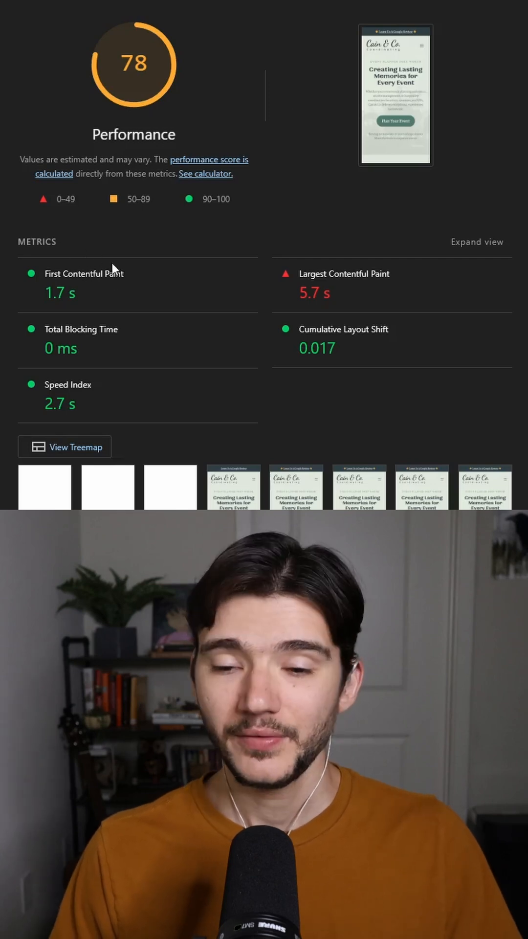
scroll(157, 310, down, 2)
scroll(157, 312, down, 4)
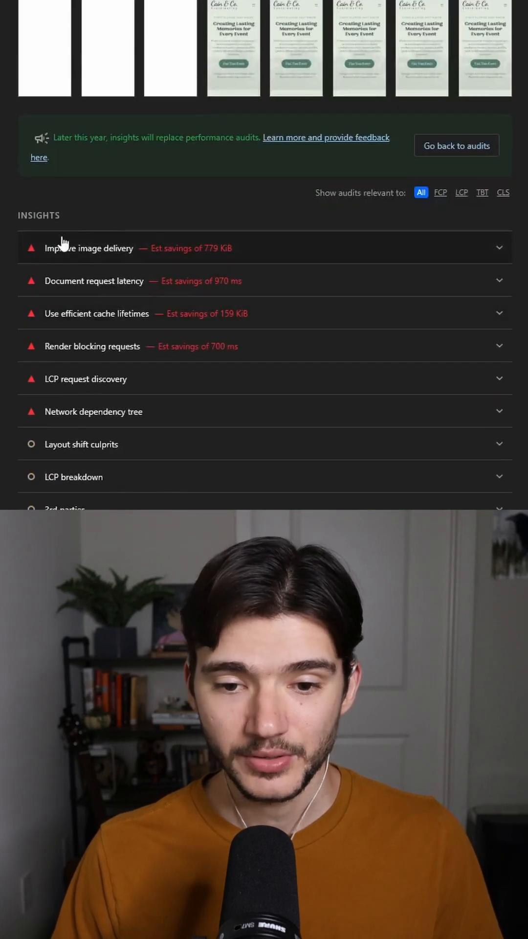
Review the image delivery (779 KiB savings) and Document request latency (1073 ms) insights.
click(491, 258)
scroll(431, 261, down, 2)
scroll(367, 185, down, 3)
scroll(298, 283, down, 3)
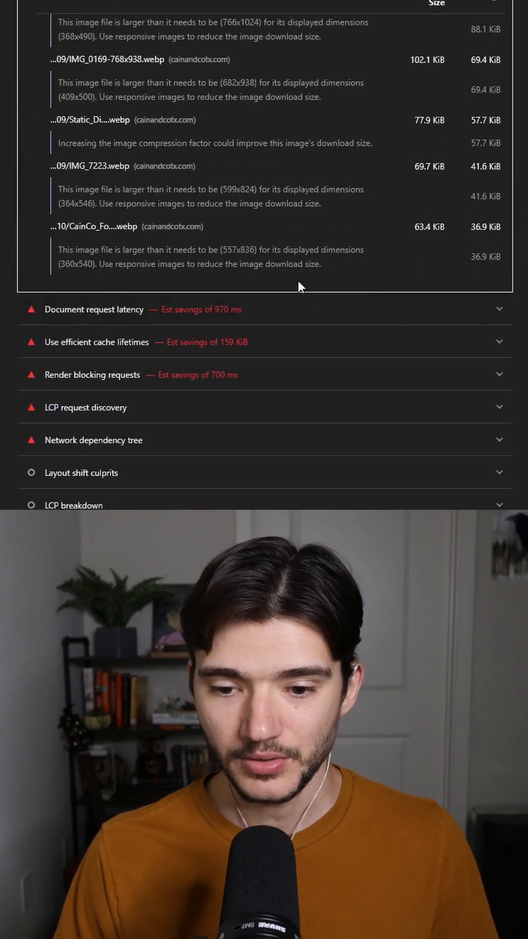
click(371, 314)
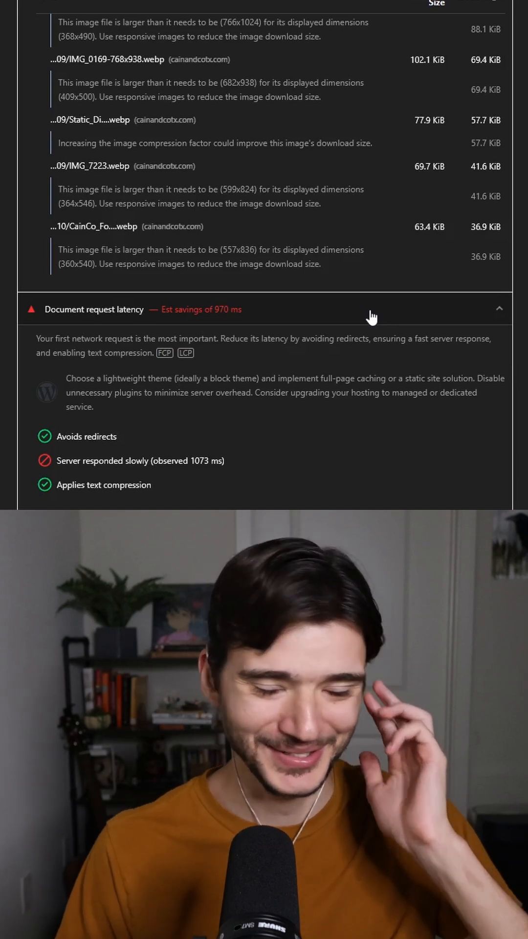
scroll(460, 330, up, 10)
click(496, 263)
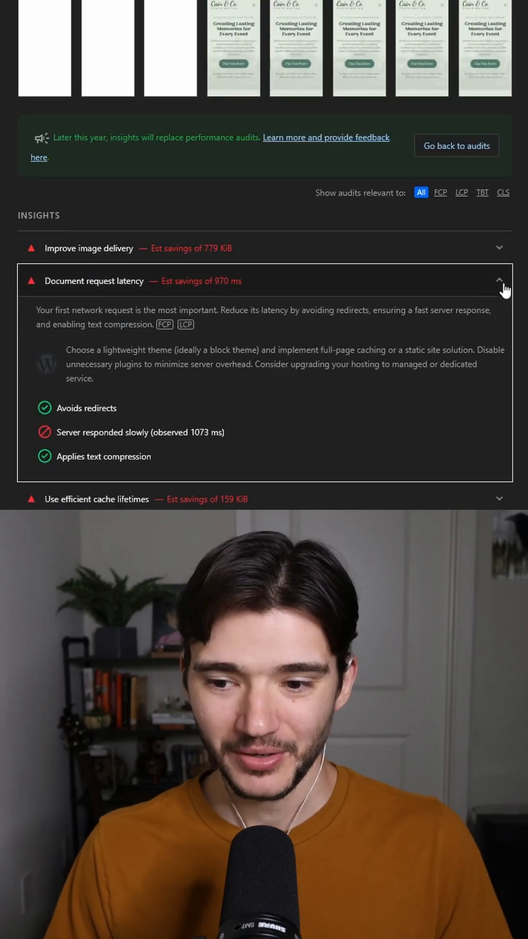
scroll(473, 346, up, 1)
scroll(470, 351, up, 5)
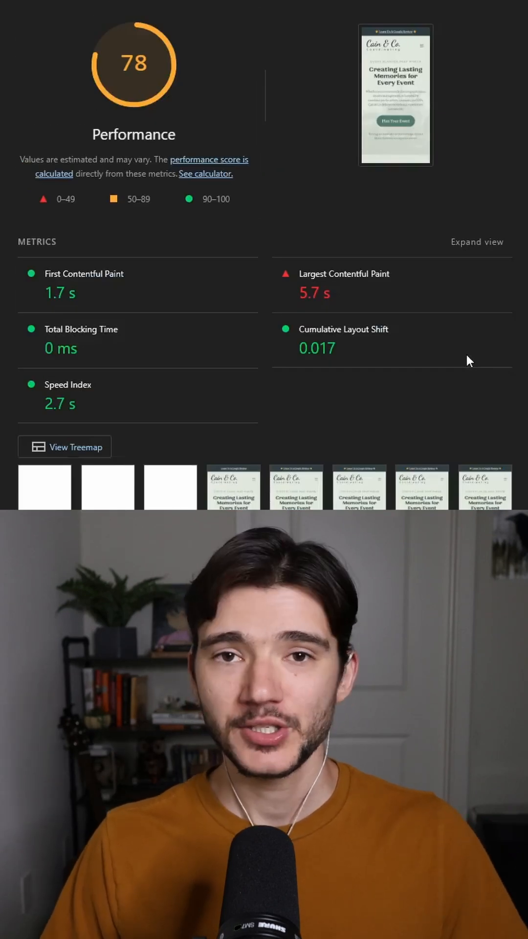